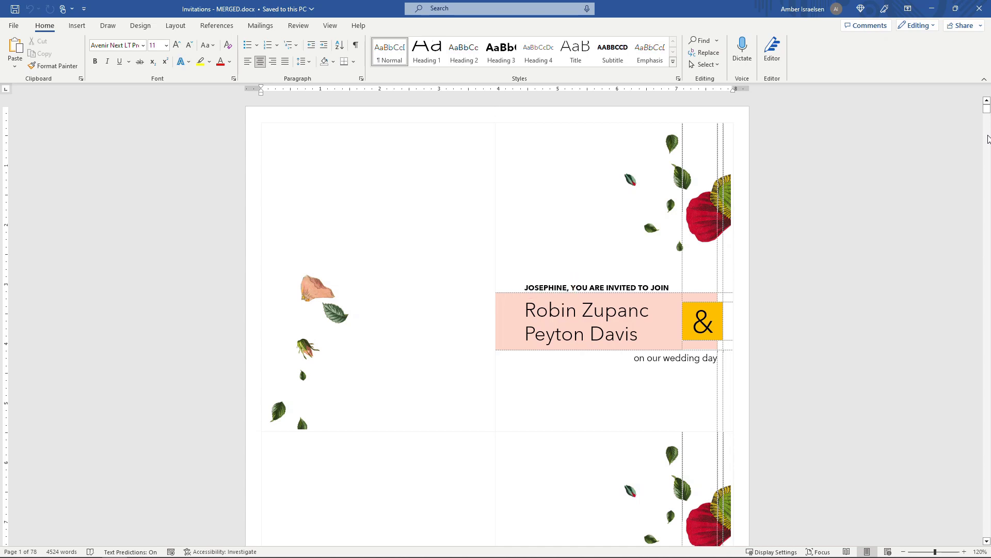
# Check the Excel guest address list, then return to Word.
pyautogui.click(988, 139)
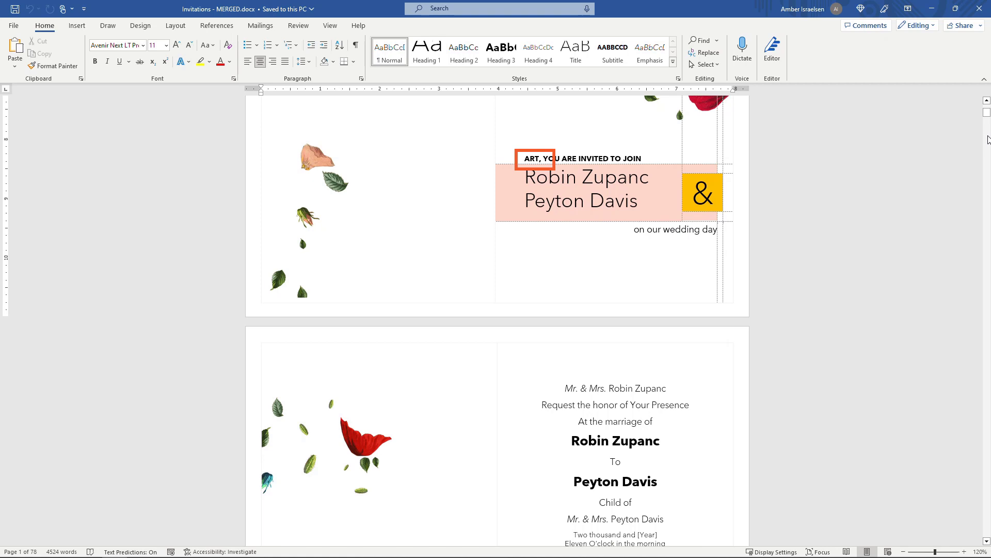
pyautogui.click(988, 142)
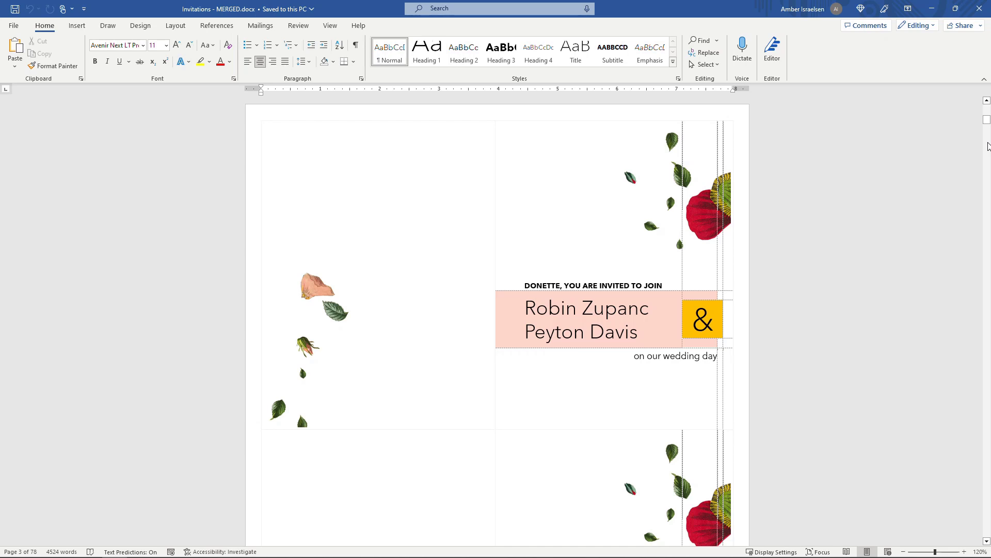
pyautogui.hotkey('alt', 'Tab')
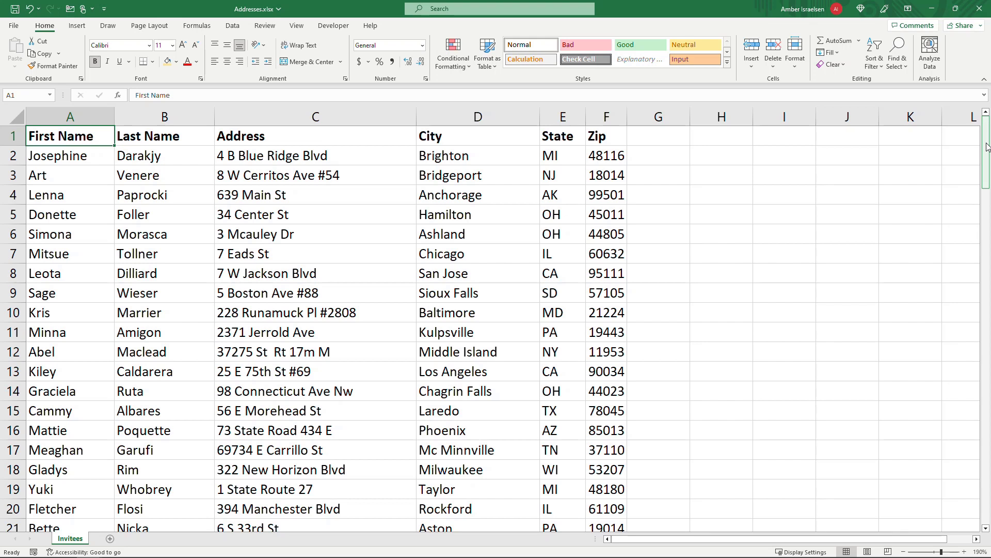
pyautogui.hotkey('alt', 'Tab')
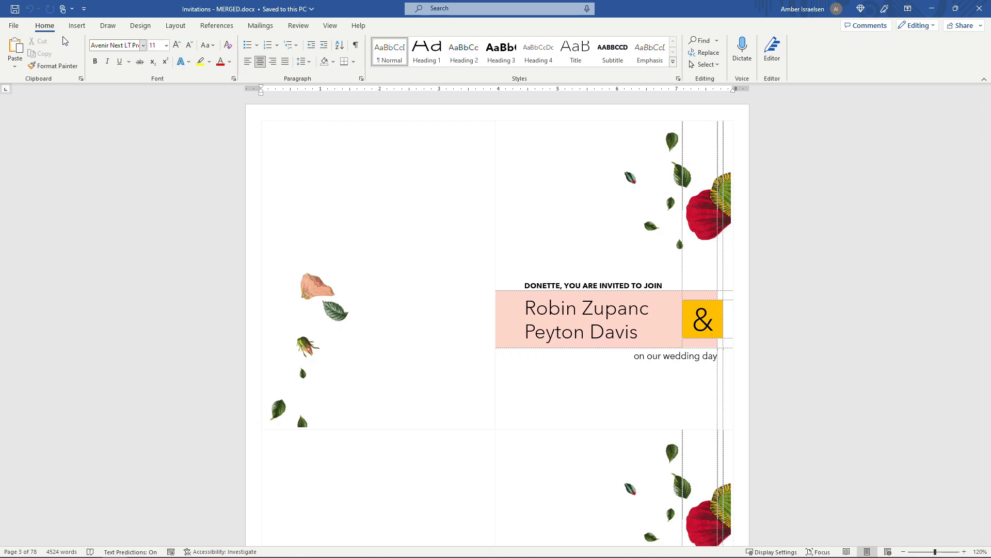
# Search templates for 'wedding invitations' and create a document from Floral wedding invitation (gender neutral).
pyautogui.click(14, 29)
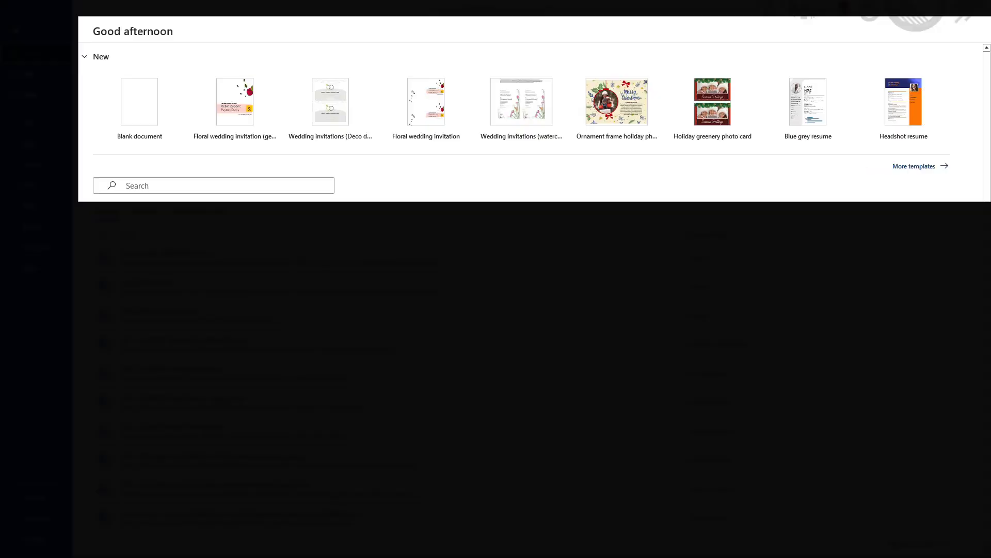
pyautogui.click(913, 166)
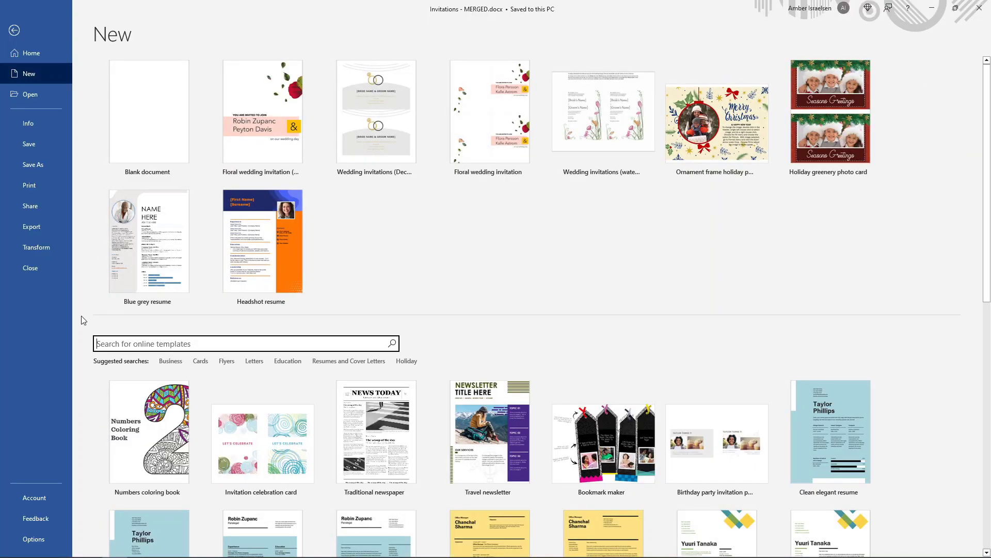
pyautogui.write('wedding invitations')
pyautogui.press('Return')
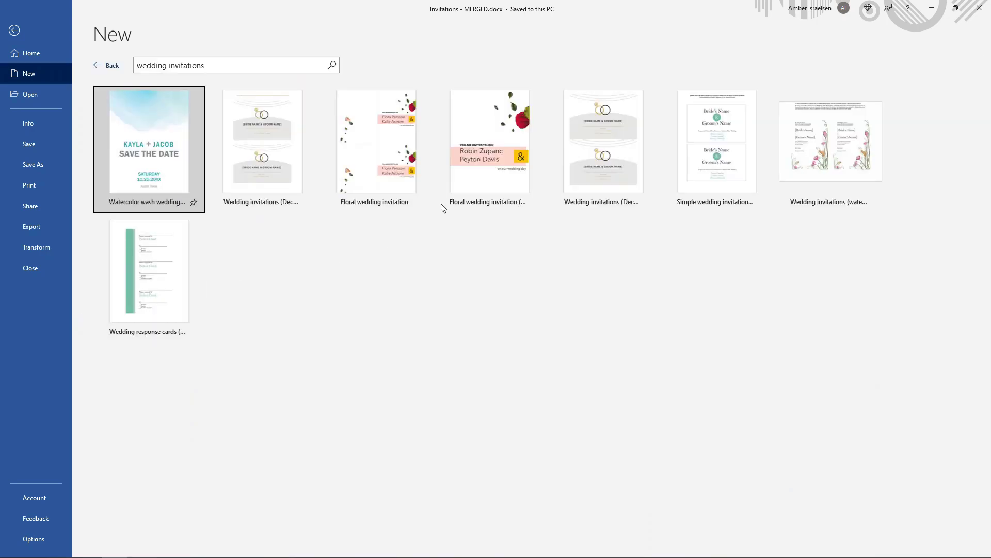
pyautogui.click(465, 182)
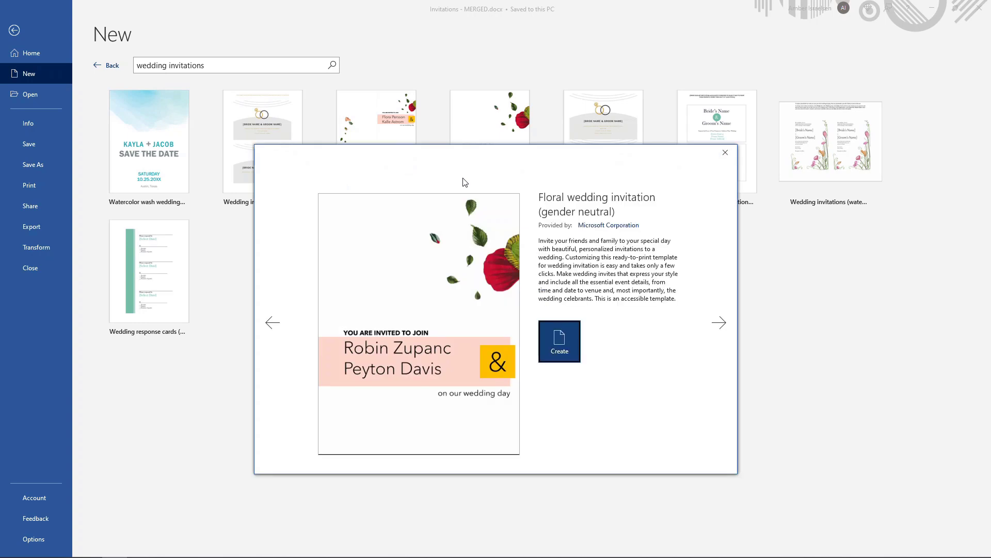
pyautogui.click(557, 342)
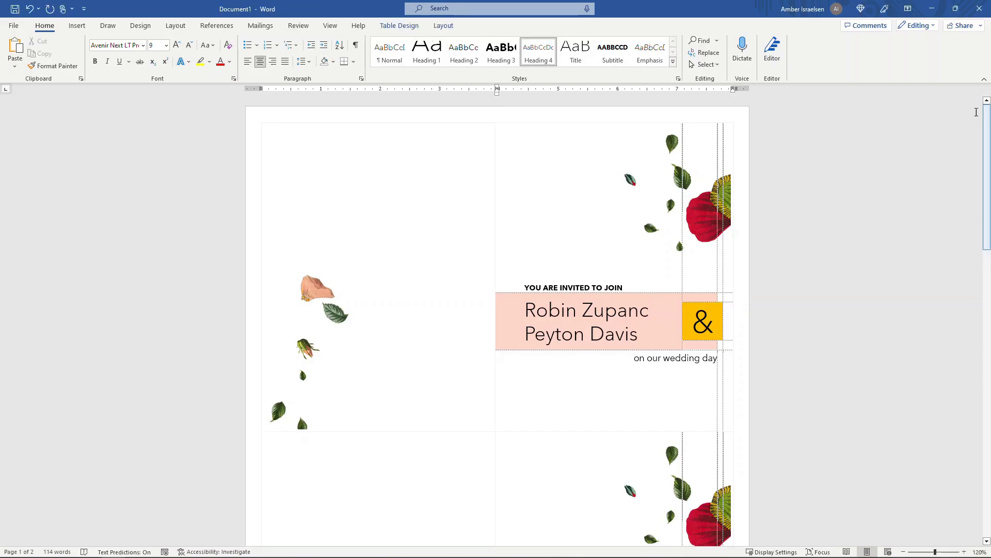
# Show formatting marks, review both cards, and place the cursor before 'YOU ARE INVITED TO JOIN'.
pyautogui.click(356, 46)
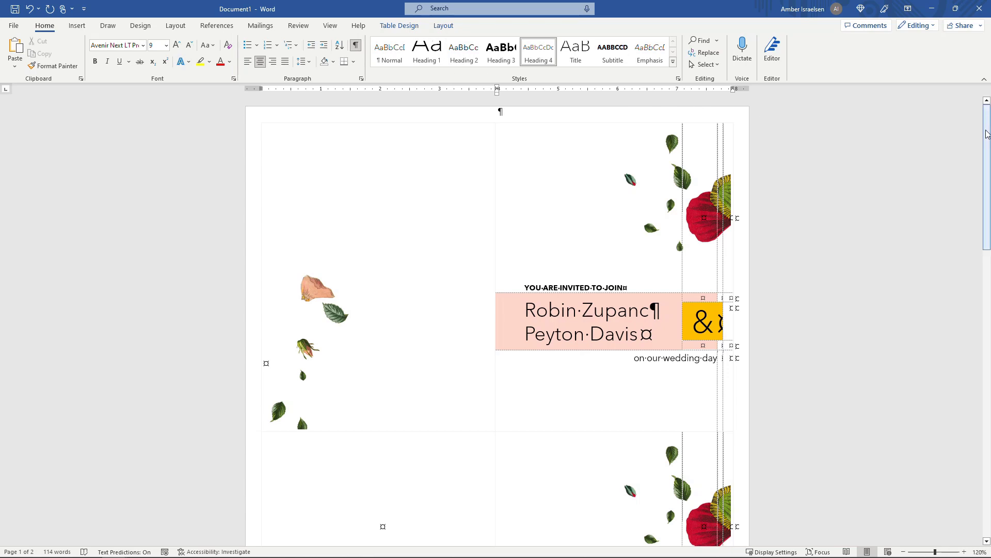
pyautogui.moveTo(987, 134); pyautogui.dragTo(974, 425)
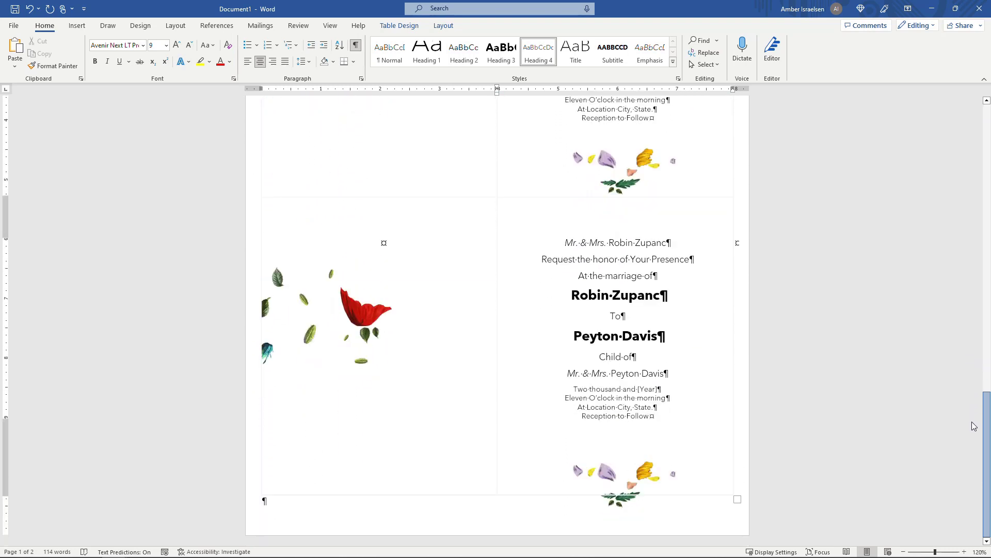
pyautogui.moveTo(974, 425); pyautogui.dragTo(981, 129)
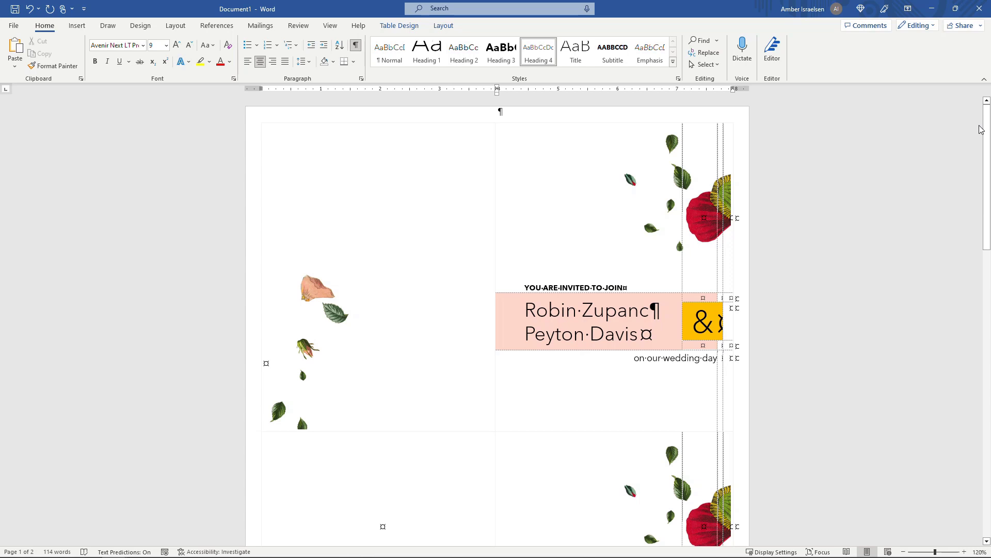
pyautogui.click(527, 287)
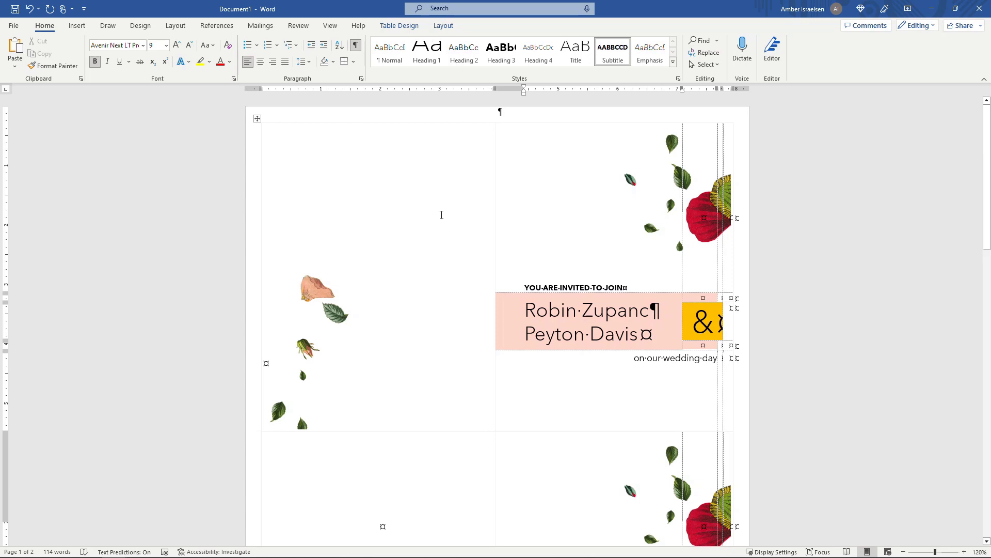
# Start a Letters mail merge from the Mailings tab.
pyautogui.click(266, 27)
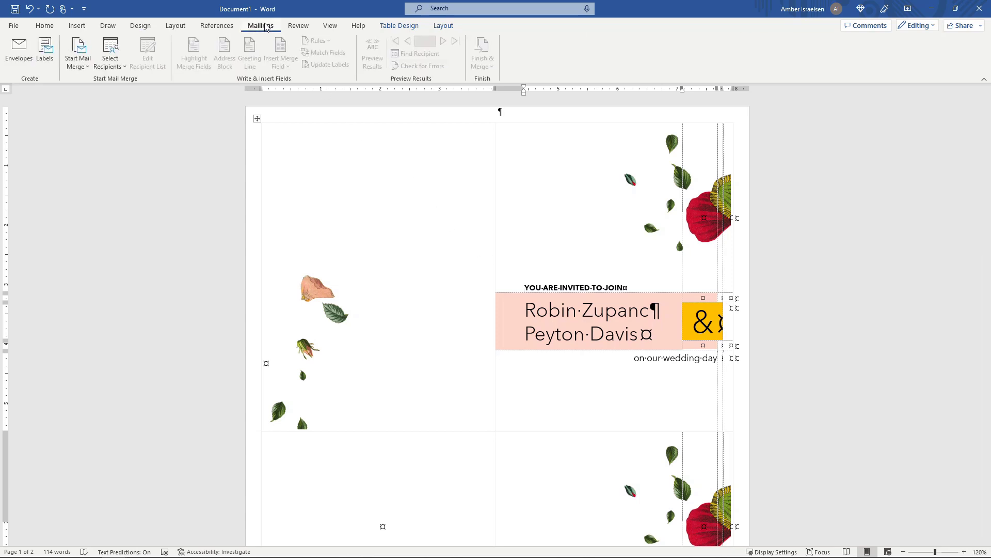
pyautogui.click(85, 66)
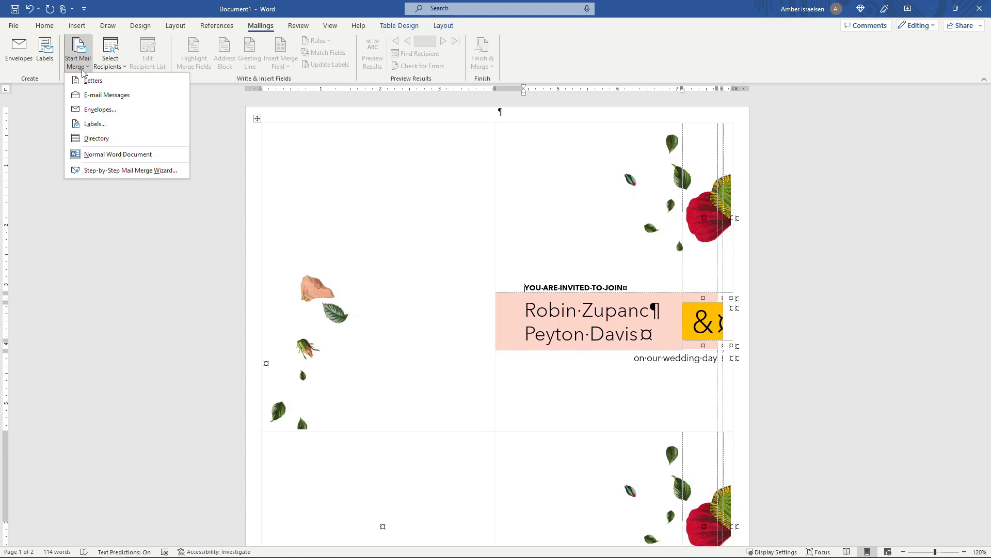
pyautogui.click(118, 82)
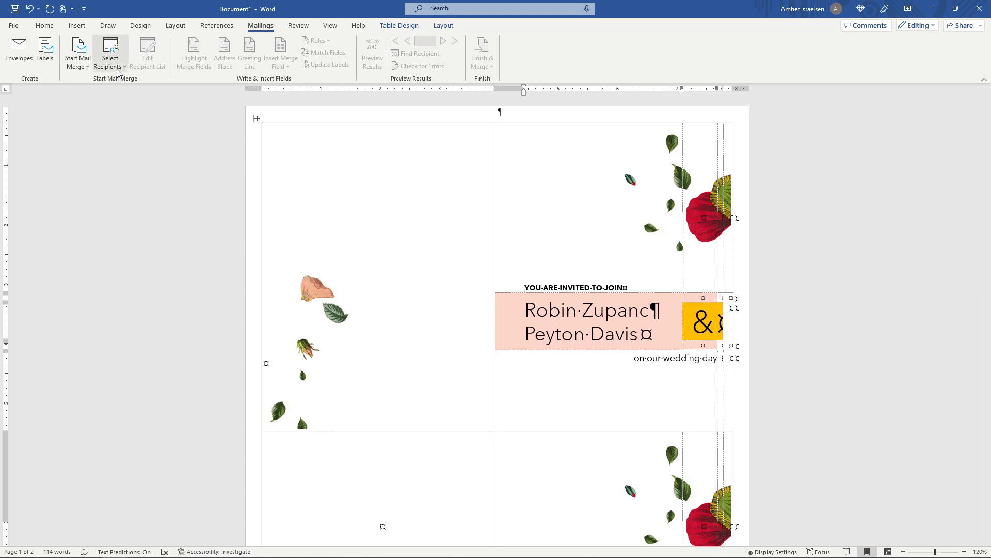
# Use Addresses.xlsx, sheet Invitees$, as the existing recipient list.
pyautogui.click(118, 72)
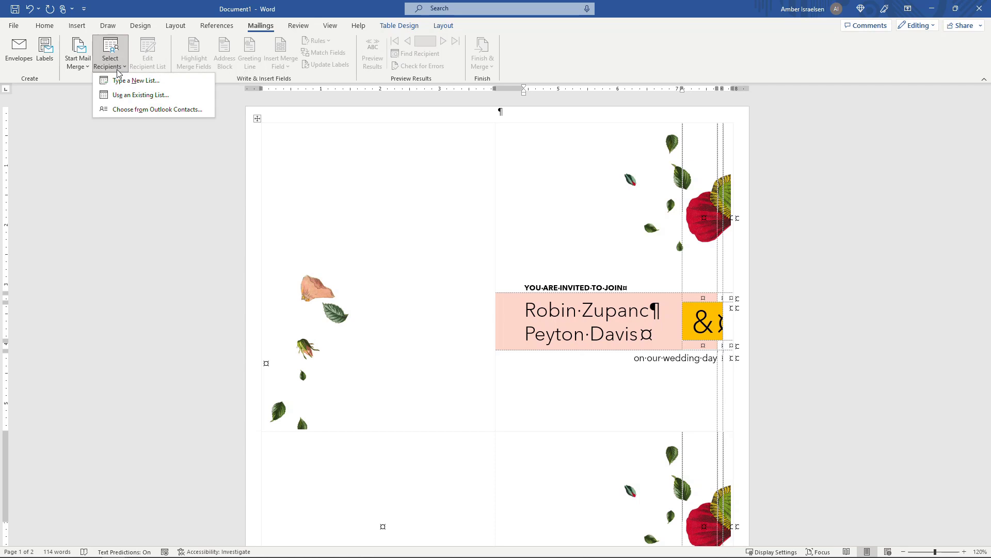
pyautogui.click(182, 101)
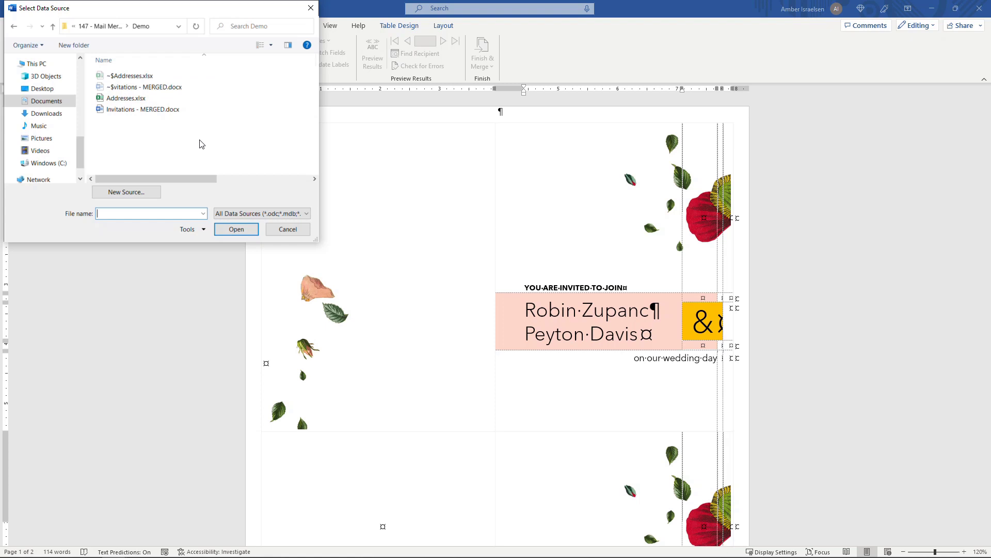
pyautogui.click(156, 97)
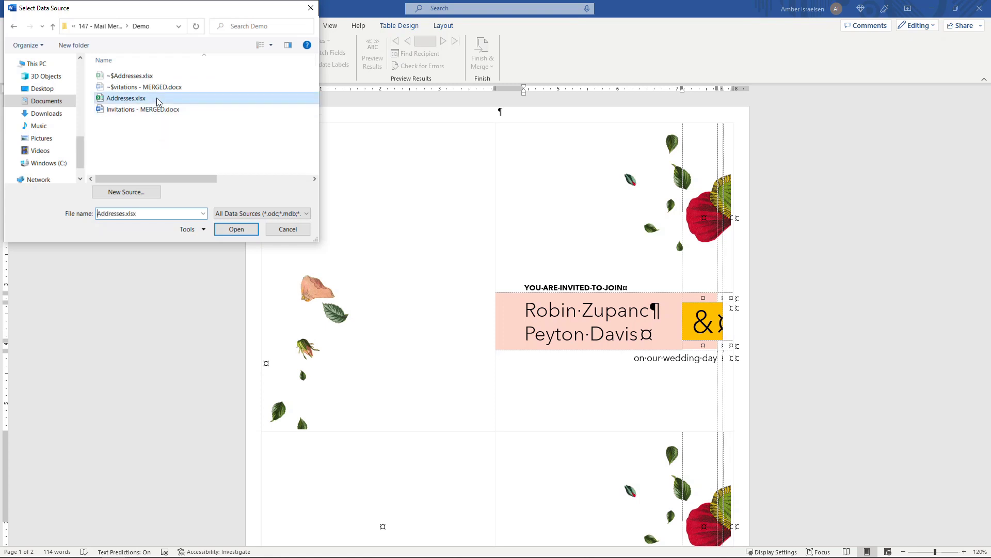
pyautogui.click(233, 230)
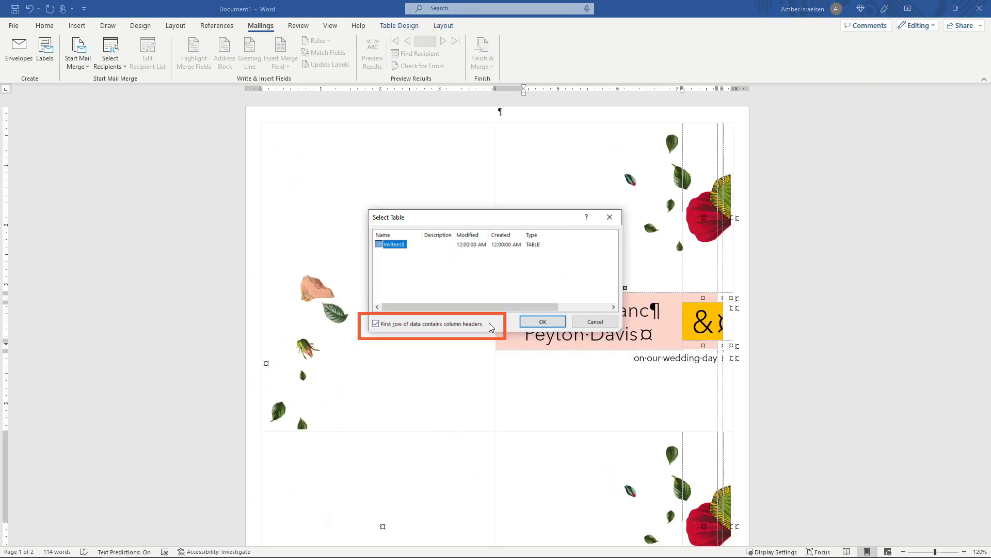
pyautogui.click(525, 326)
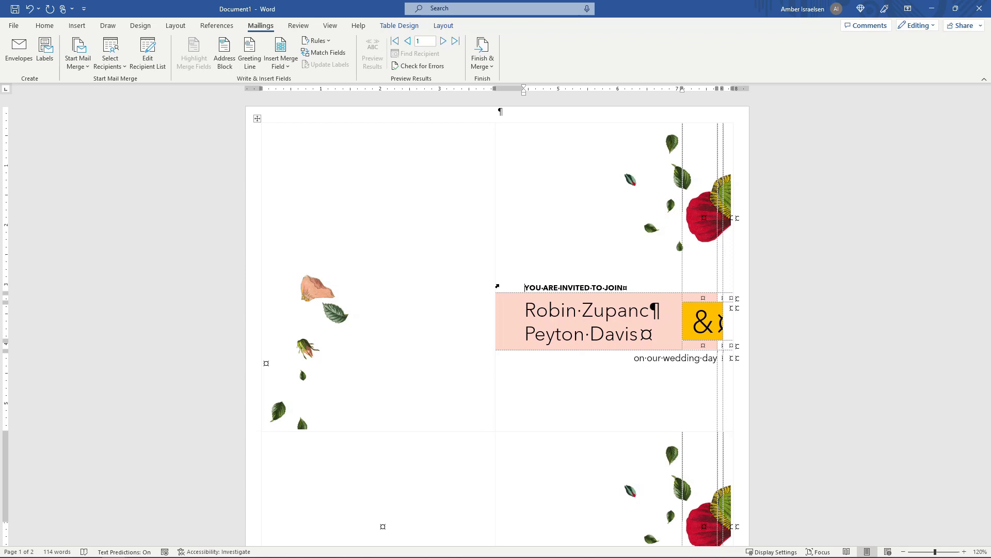
# Insert the First_Name merge field and a comma before the first card's invitation line.
pyautogui.click(285, 69)
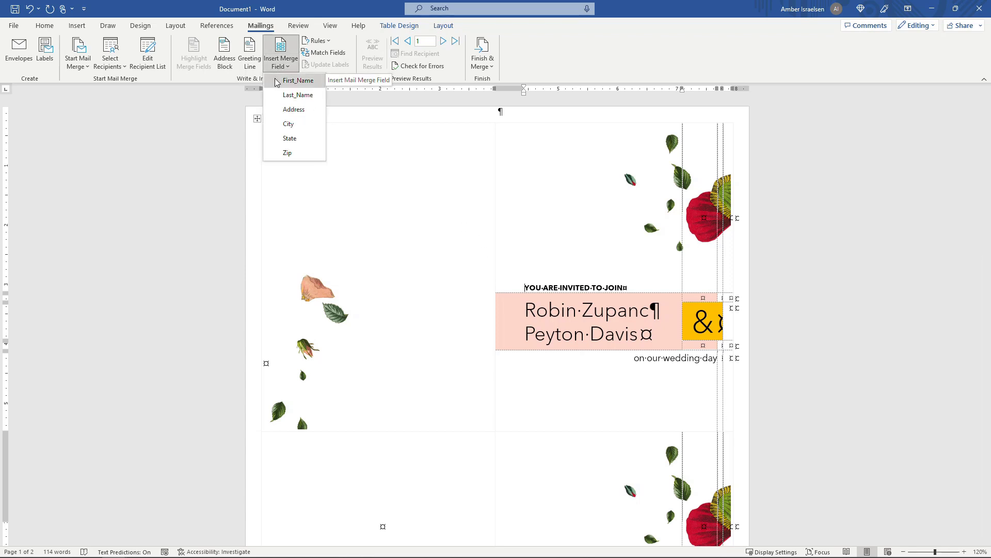
pyautogui.click(278, 81)
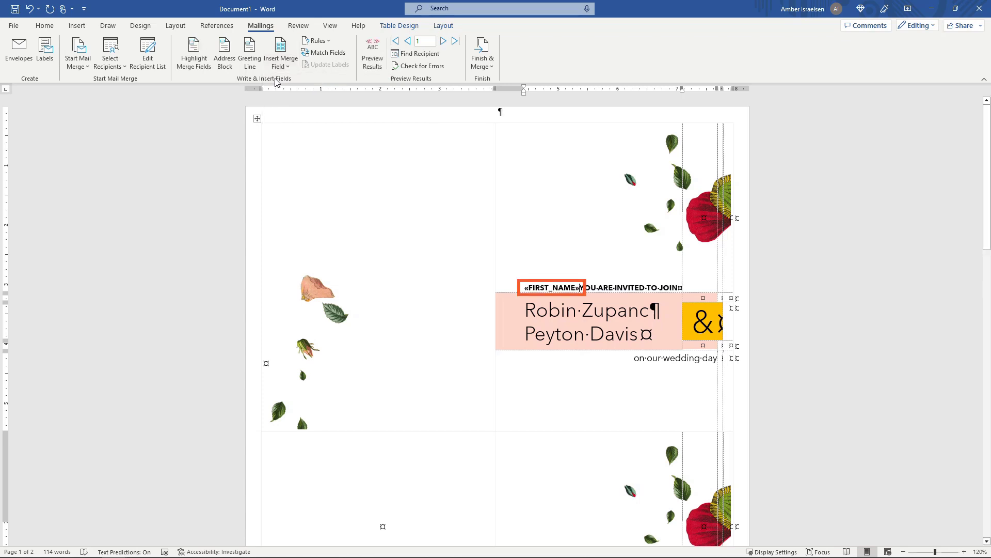
pyautogui.write(',·')
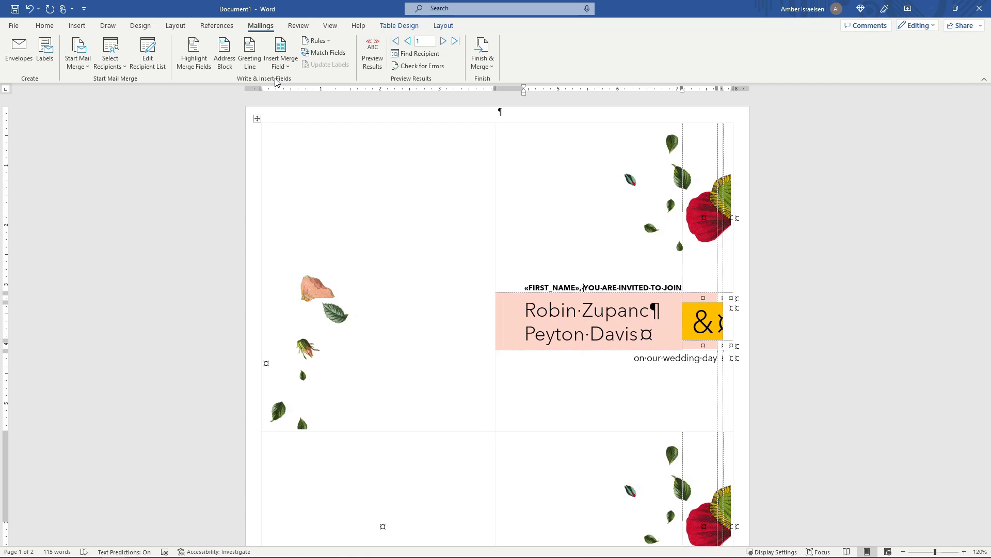
pyautogui.click(273, 71)
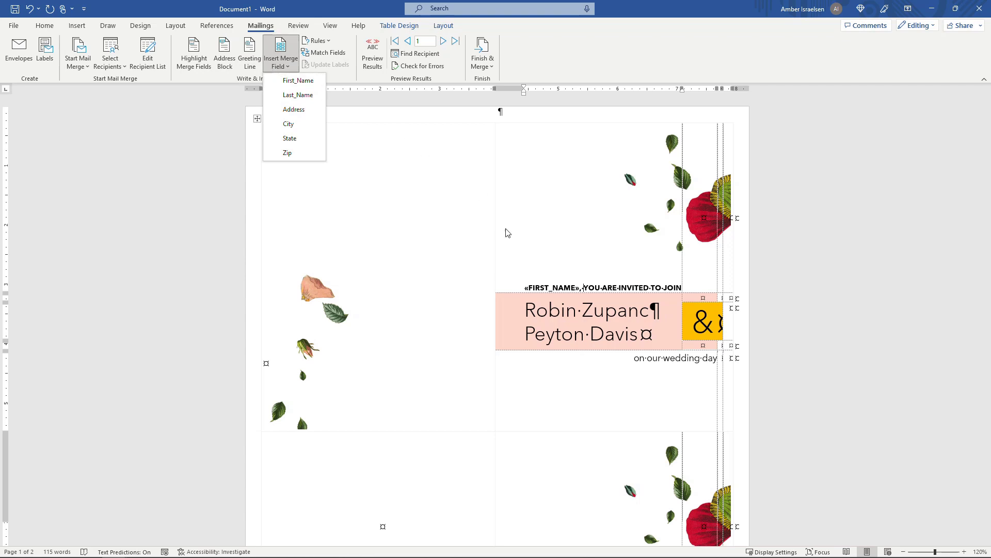
pyautogui.click(514, 280)
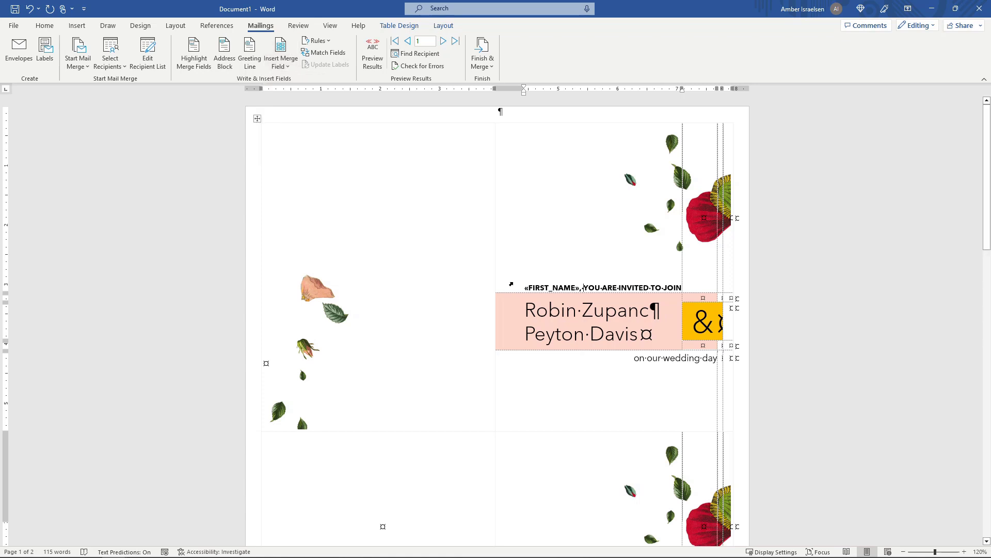
# Insert First_Name and a comma before the second card's 'YOU ARE INVITED TO JOIN'.
pyautogui.scroll(-5, 511, 284)
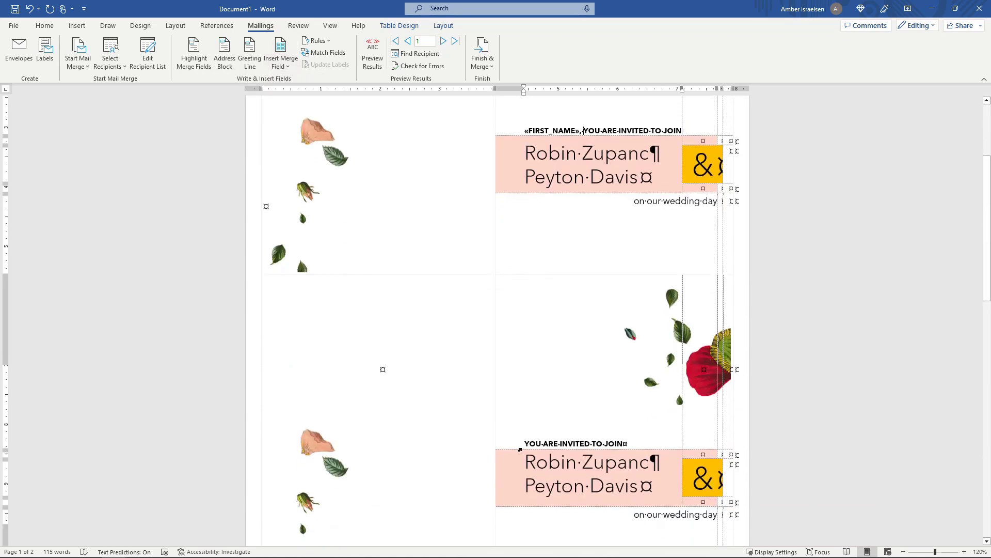
pyautogui.moveTo(525, 443); pyautogui.dragTo(625, 443)
pyautogui.click(526, 443)
pyautogui.click(281, 63)
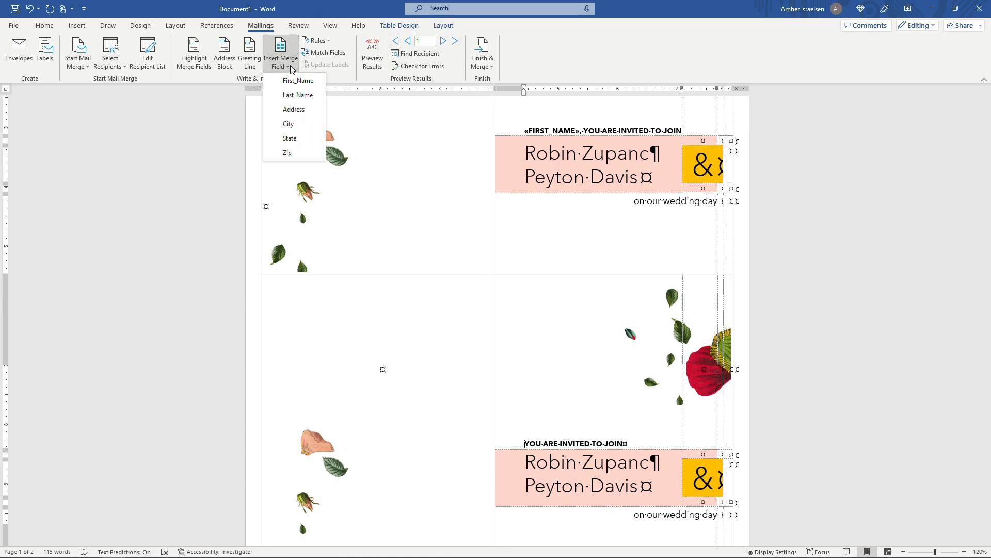
pyautogui.click(287, 82)
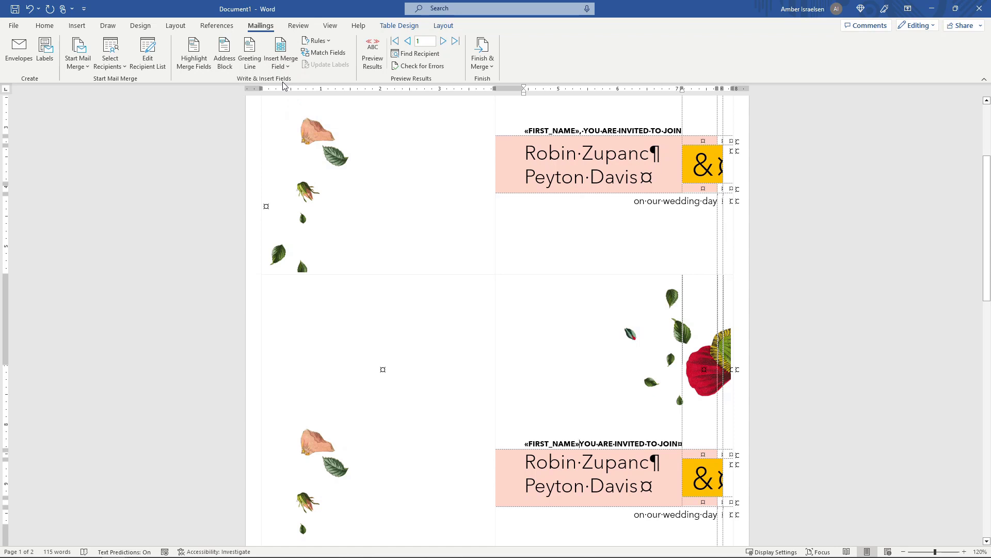
pyautogui.write(',·')
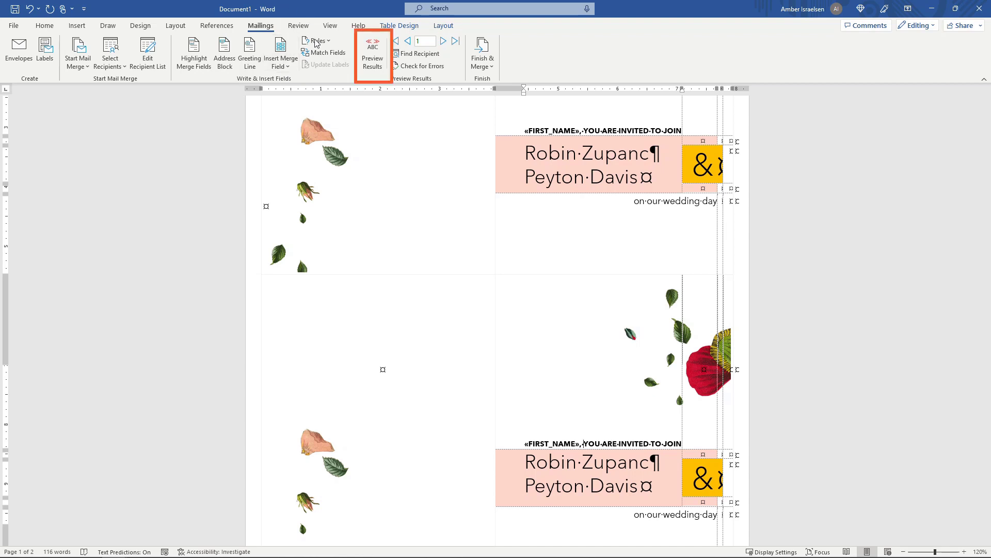
pyautogui.click(365, 73)
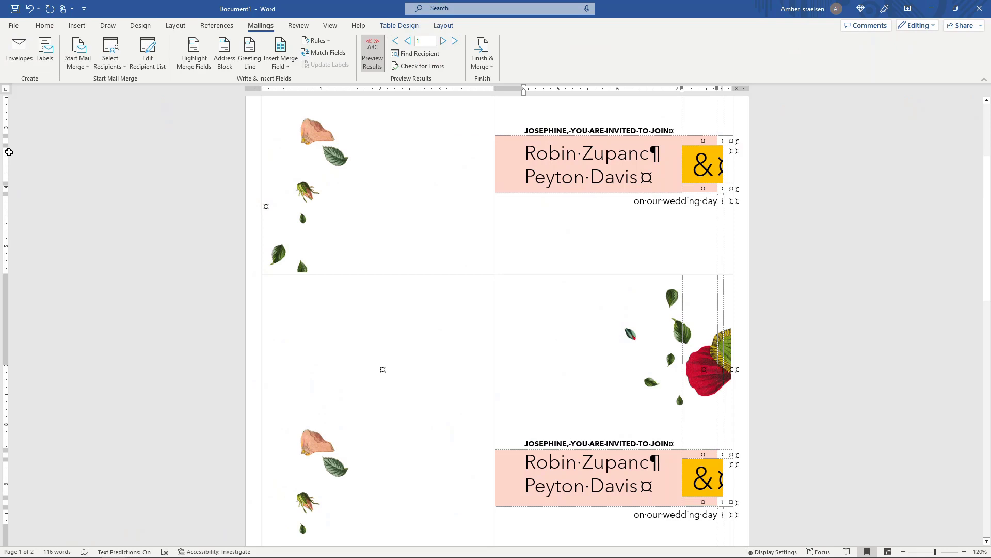
pyautogui.click(373, 67)
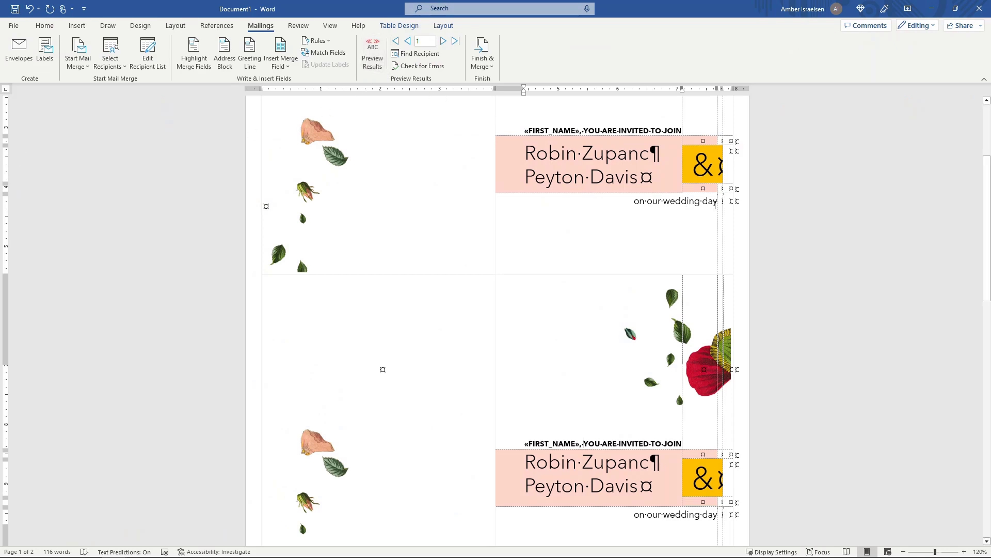
pyautogui.tripleClick(716, 202)
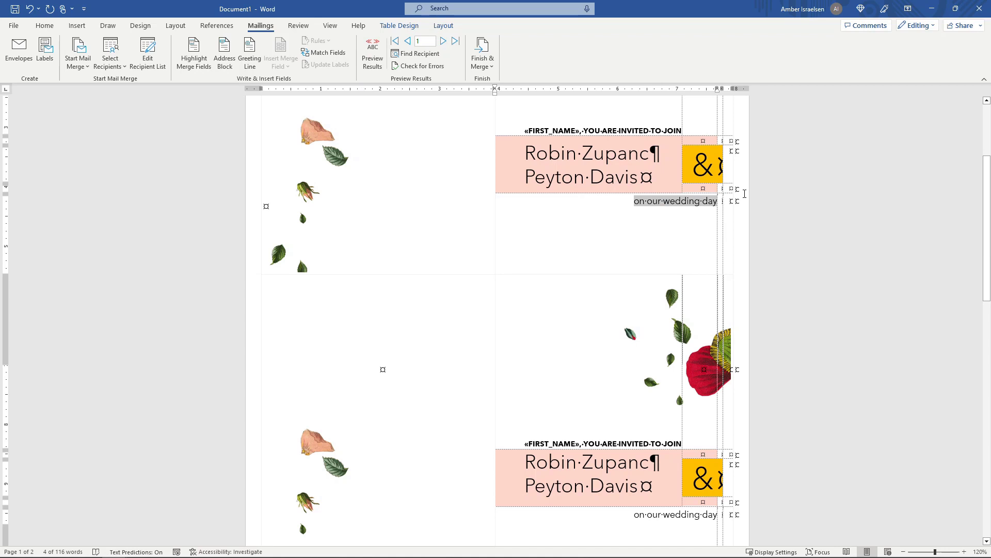
pyautogui.click(745, 194)
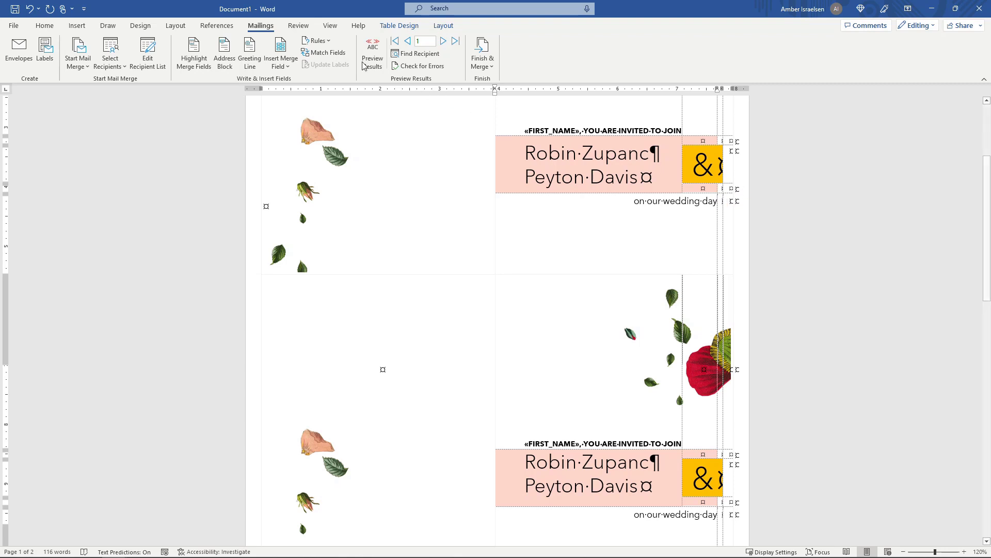
# Add a Next Record rule to both cards and preview names JOSEPHINE and ART.
pyautogui.click(330, 42)
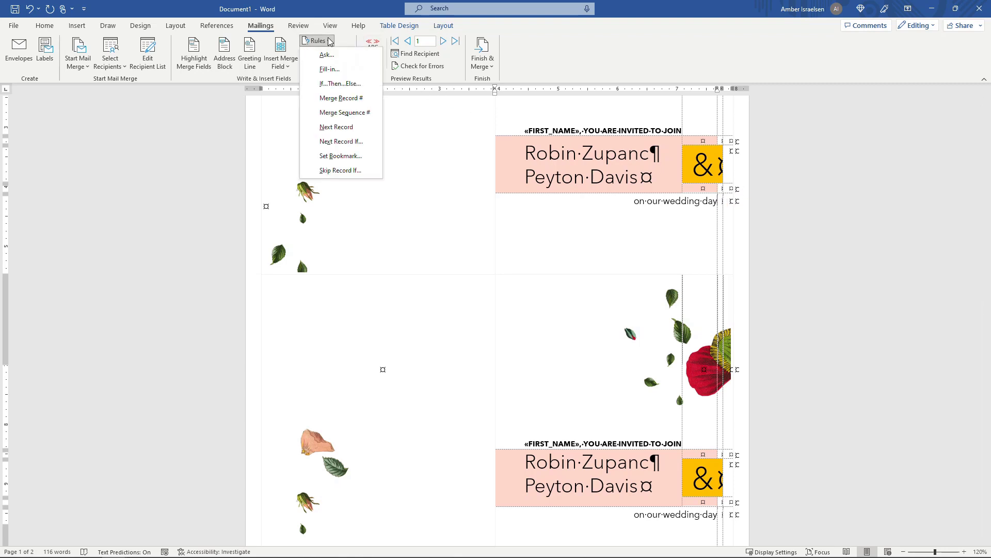
pyautogui.click(336, 127)
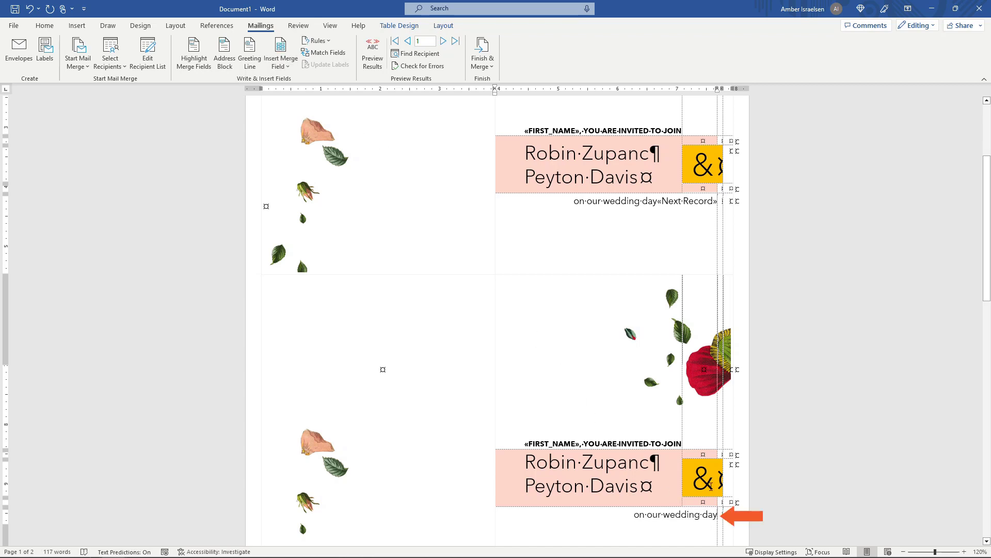
pyautogui.click(316, 41)
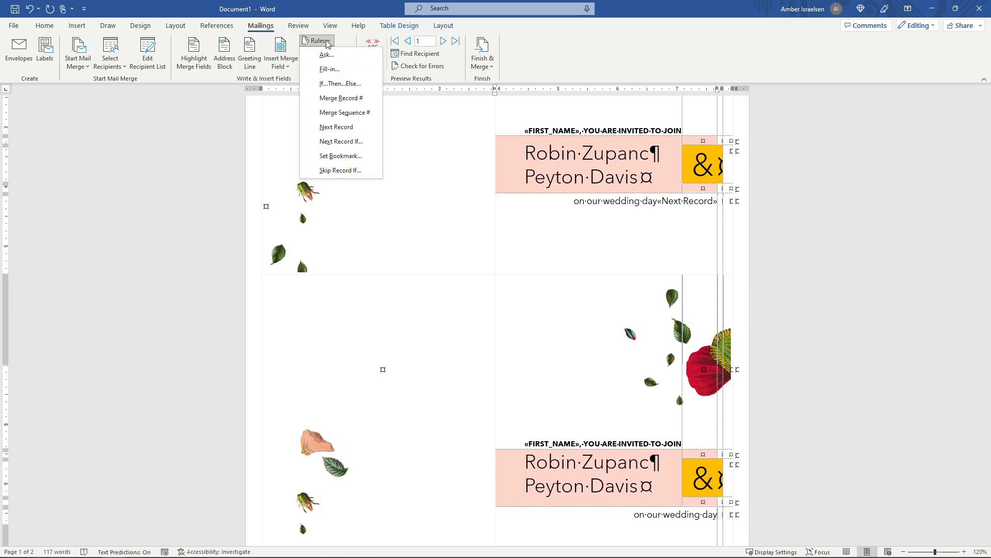
pyautogui.click(346, 129)
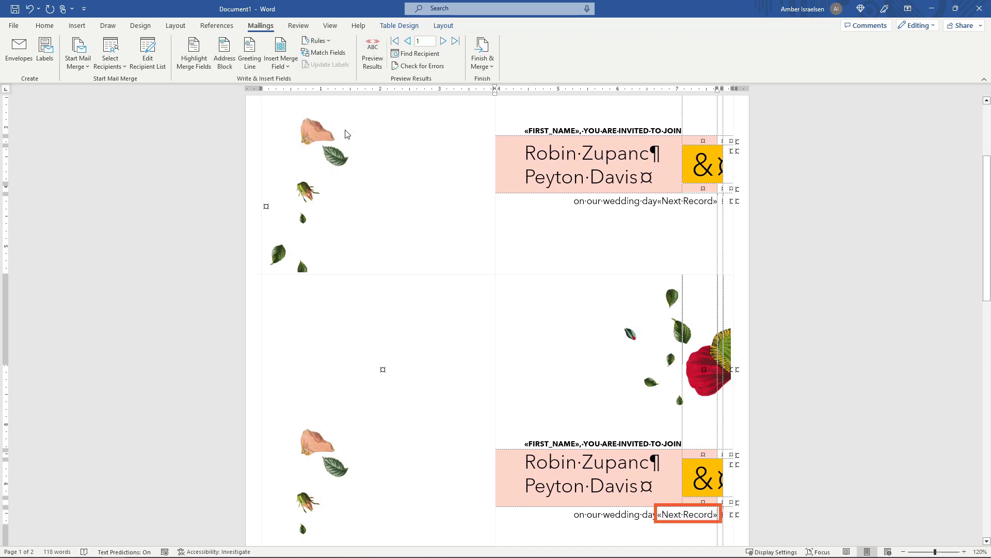
pyautogui.click(374, 63)
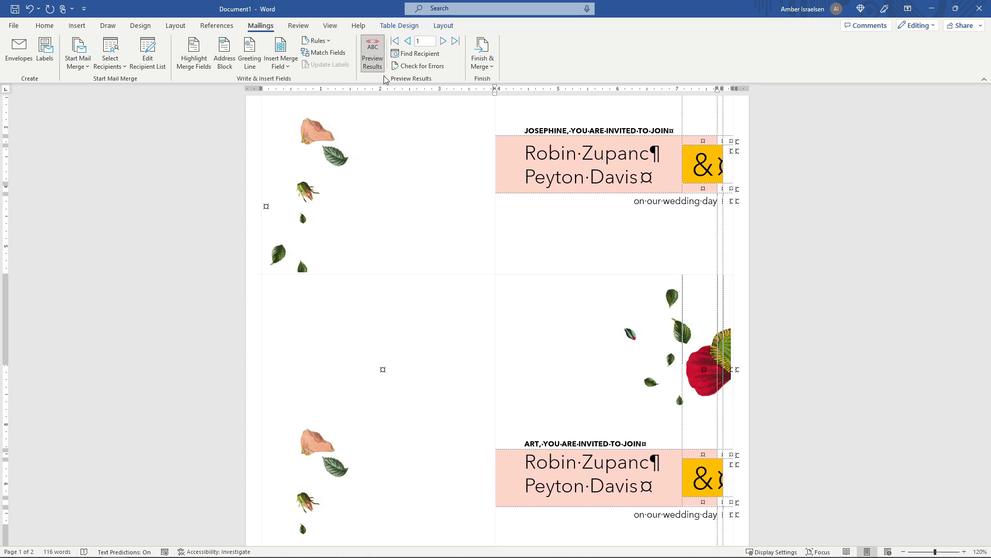
# Merge all records into individual documents, creating the 78-page Letters1.
pyautogui.click(485, 50)
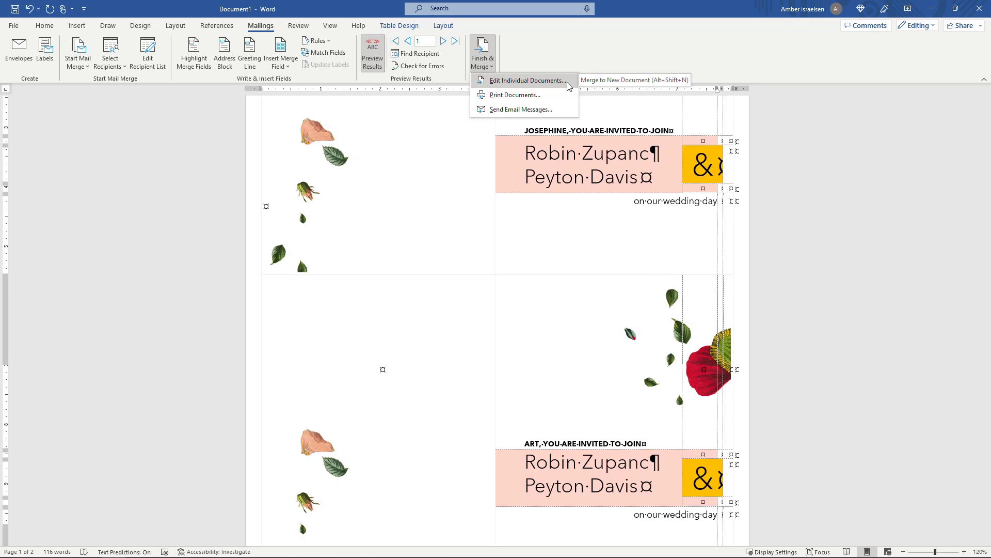
pyautogui.click(527, 81)
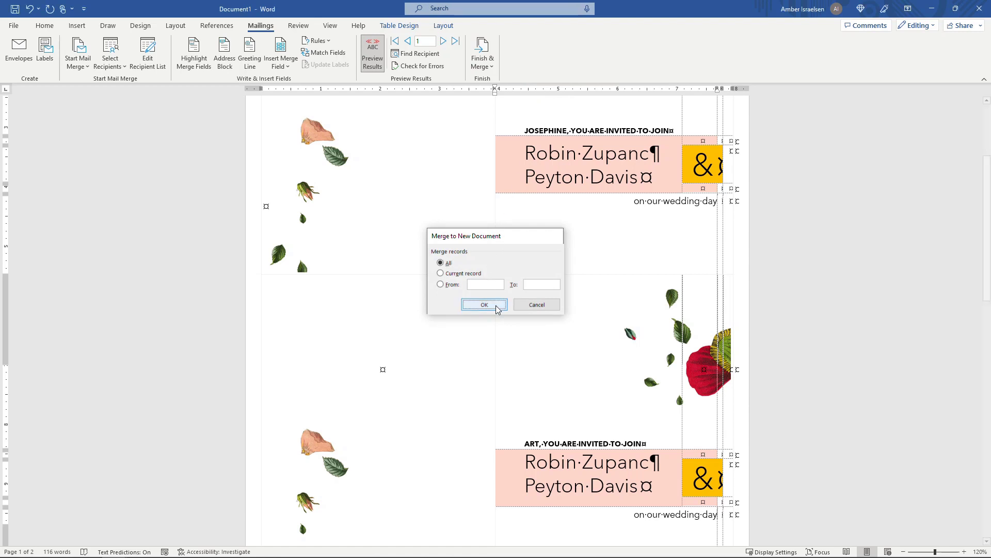
pyautogui.click(497, 309)
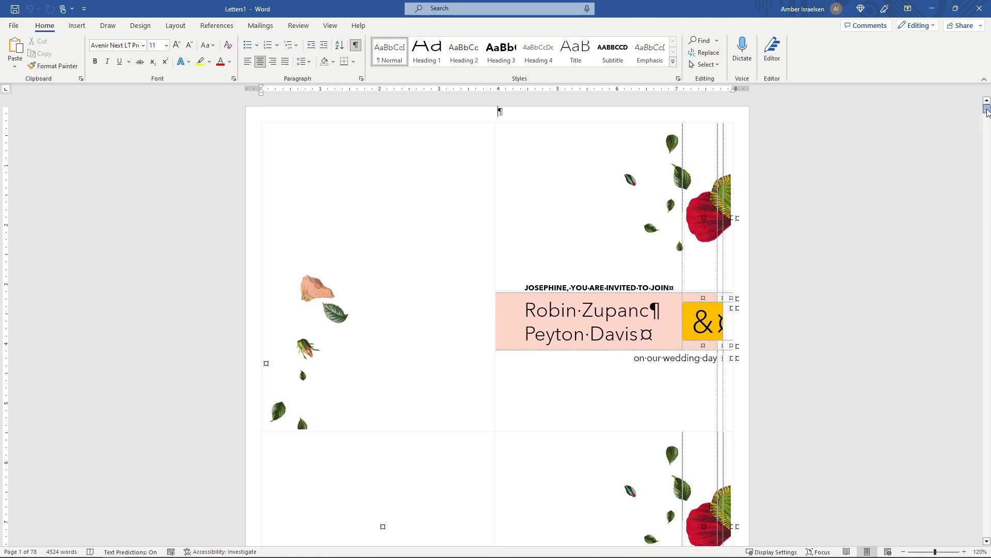
pyautogui.moveTo(987, 112)
pyautogui.mouseDown()
pyautogui.moveTo(988, 127)
pyautogui.moveTo(988, 106)
pyautogui.mouseUp()
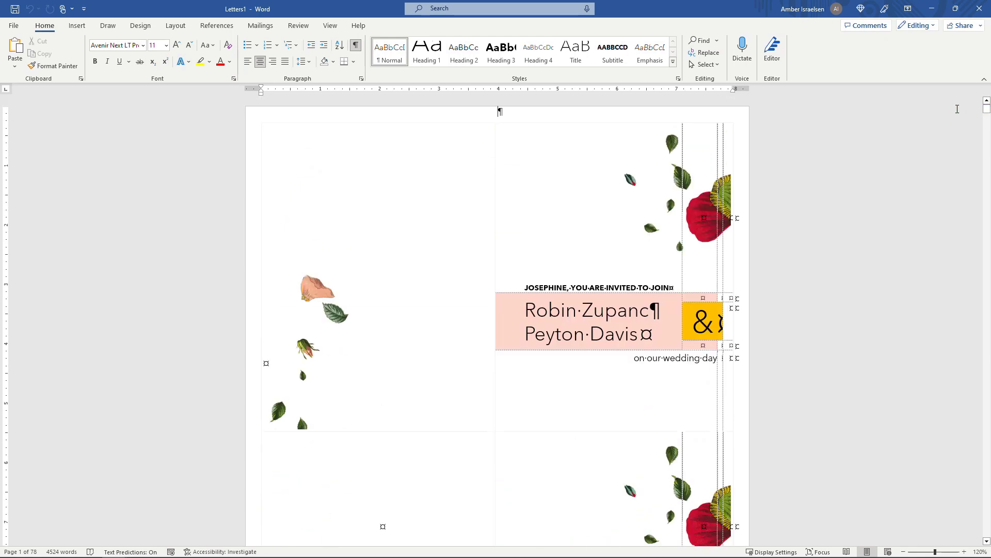